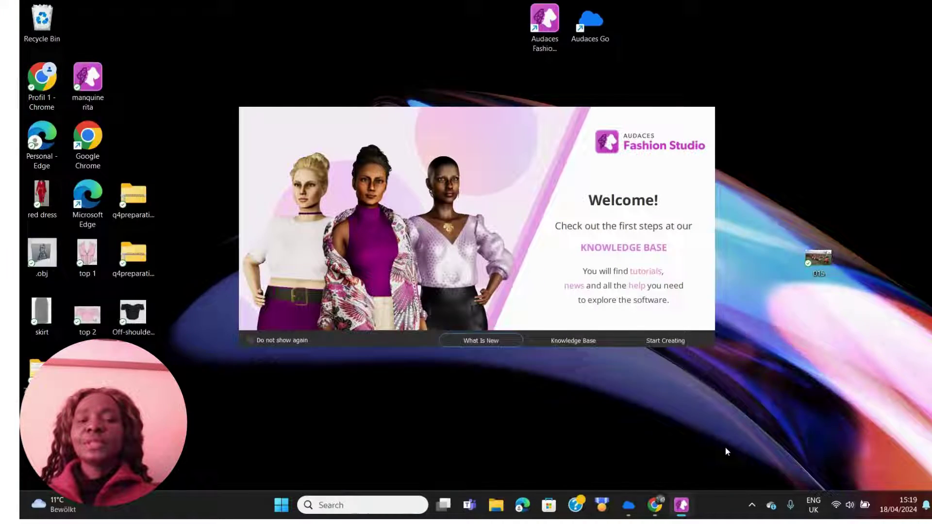
Create a new document with the Female Heels 2022 mannequin and the Aisha avatar
{"action": "left_click", "coordinate": [726, 450]}
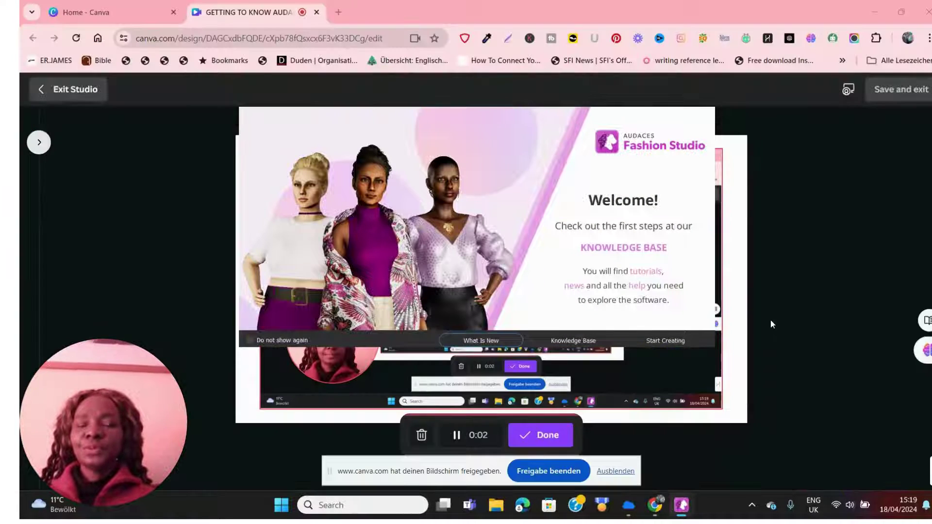
{"action": "left_click", "coordinate": [875, 10]}
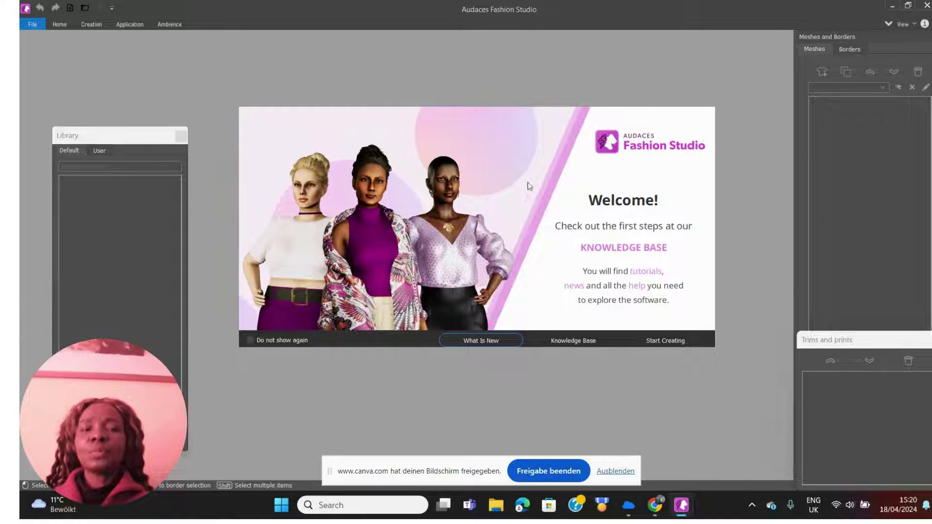
{"action": "left_click", "coordinate": [671, 342]}
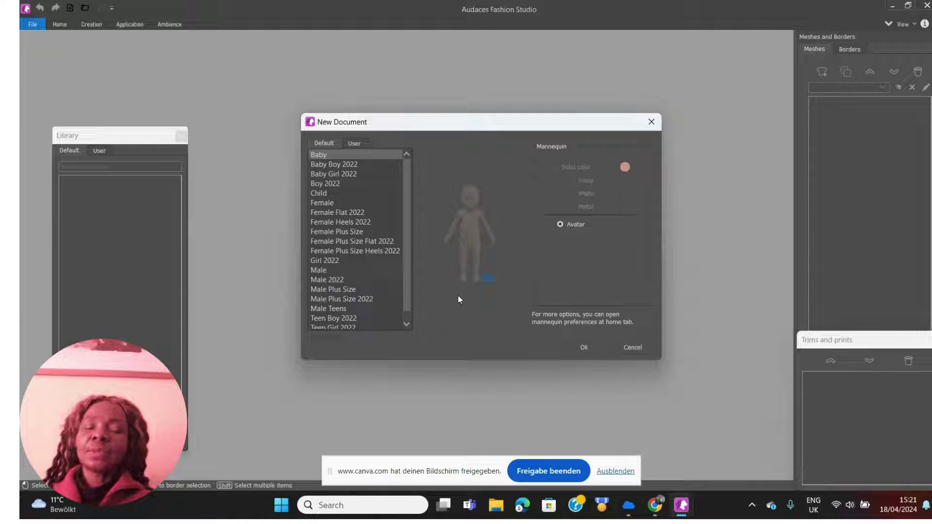
{"action": "mouse_move", "coordinate": [453, 321]}
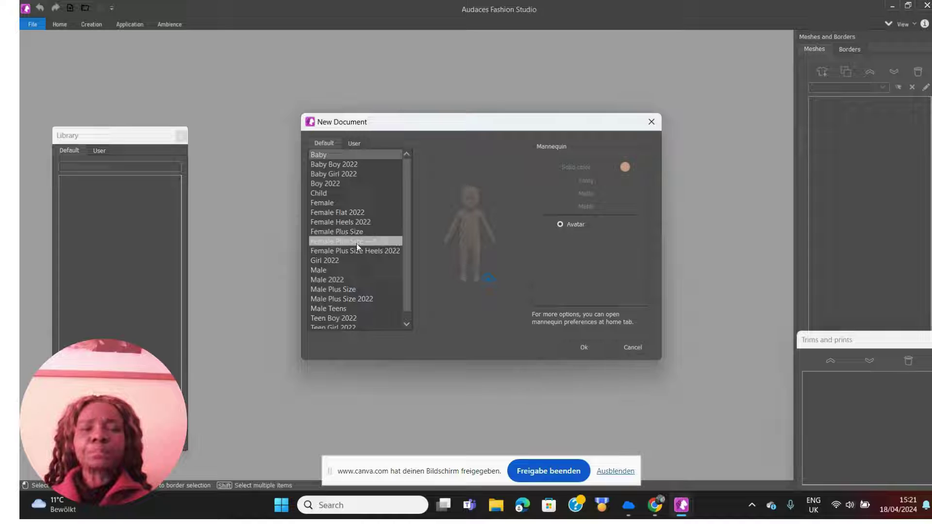
{"action": "left_click", "coordinate": [345, 222]}
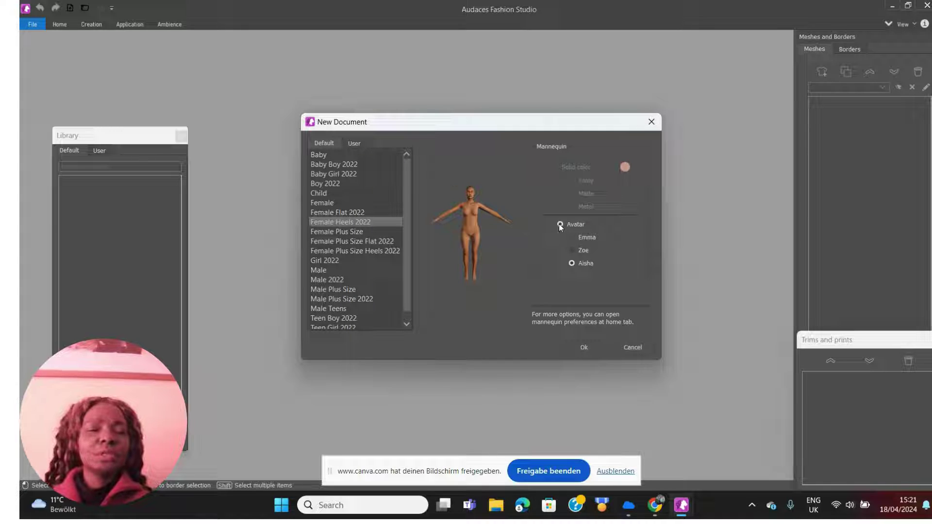
{"action": "left_click", "coordinate": [571, 251]}
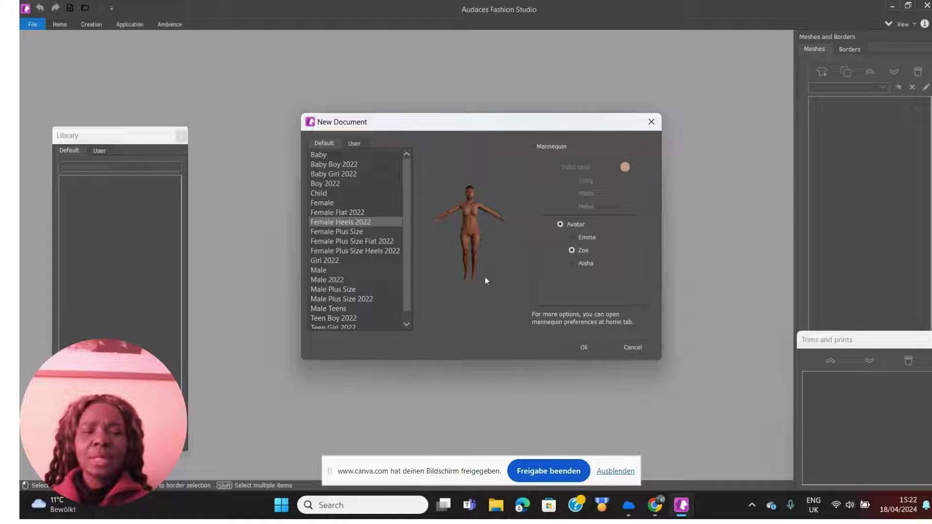
{"action": "left_click", "coordinate": [575, 265]}
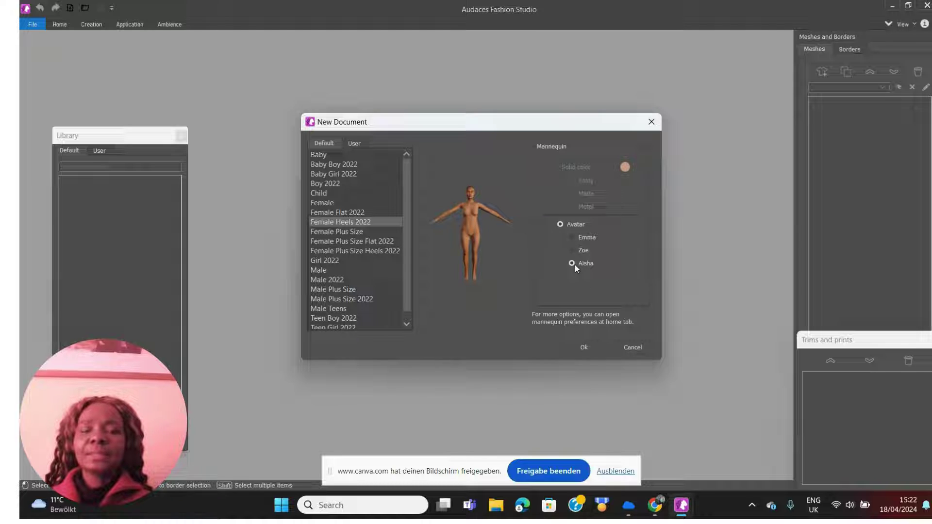
{"action": "left_click", "coordinate": [584, 348]}
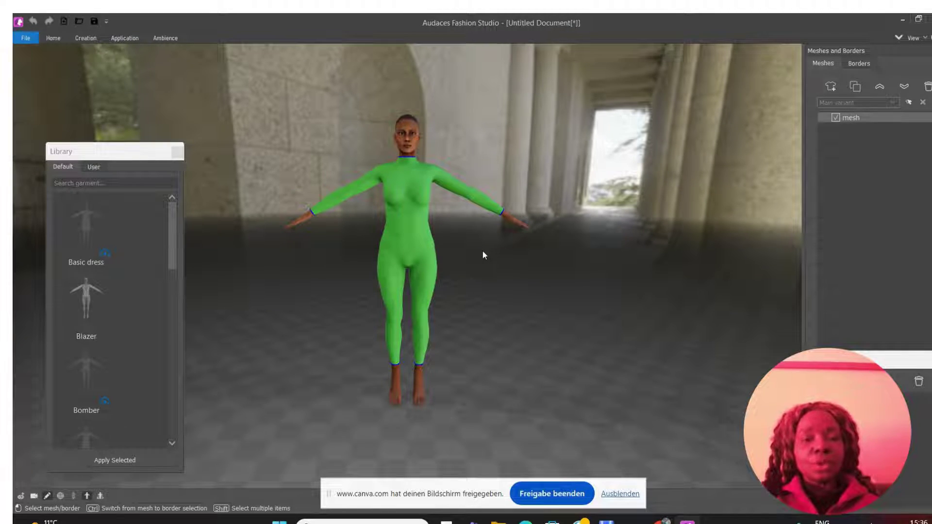
Browse the default garment library and download the Basic dress
{"action": "mouse_move", "coordinate": [482, 244]}
{"action": "right_mouse_down"}
{"action": "mouse_move", "coordinate": [423, 226]}
{"action": "mouse_move", "coordinate": [522, 240]}
{"action": "mouse_move", "coordinate": [536, 339]}
{"action": "mouse_move", "coordinate": [508, 222]}
{"action": "mouse_move", "coordinate": [489, 238]}
{"action": "mouse_move", "coordinate": [483, 250]}
{"action": "mouse_move", "coordinate": [499, 265]}
{"action": "mouse_move", "coordinate": [578, 272]}
{"action": "mouse_move", "coordinate": [495, 258]}
{"action": "mouse_move", "coordinate": [484, 237]}
{"action": "right_mouse_up"}
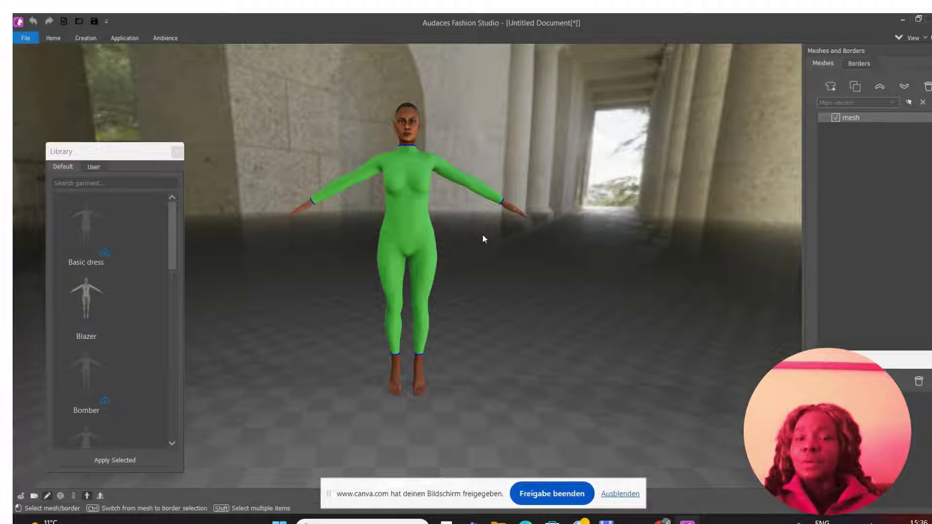
{"action": "mouse_move", "coordinate": [482, 235]}
{"action": "middle_mouse_down"}
{"action": "mouse_move", "coordinate": [309, 245]}
{"action": "mouse_move", "coordinate": [467, 238]}
{"action": "middle_mouse_up"}
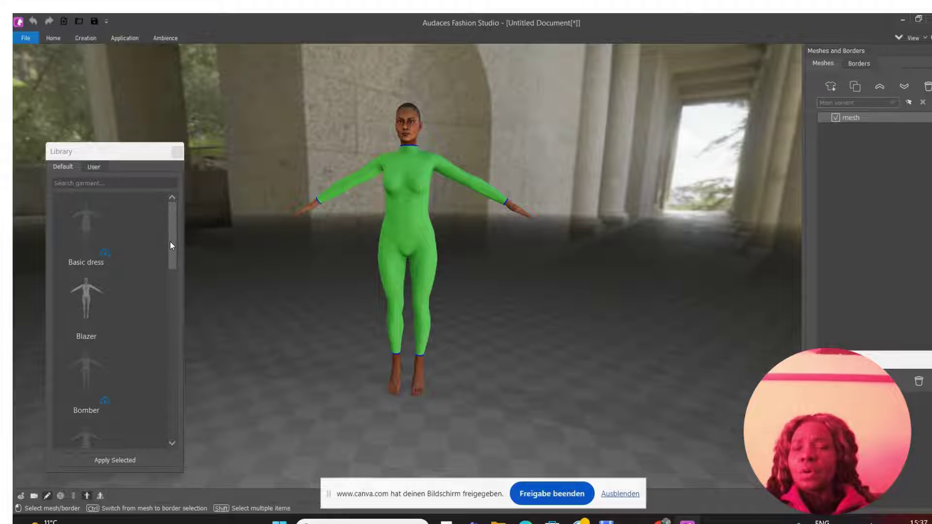
{"action": "mouse_move", "coordinate": [169, 242]}
{"action": "left_mouse_down"}
{"action": "mouse_move", "coordinate": [168, 258]}
{"action": "mouse_move", "coordinate": [174, 227]}
{"action": "left_mouse_up"}
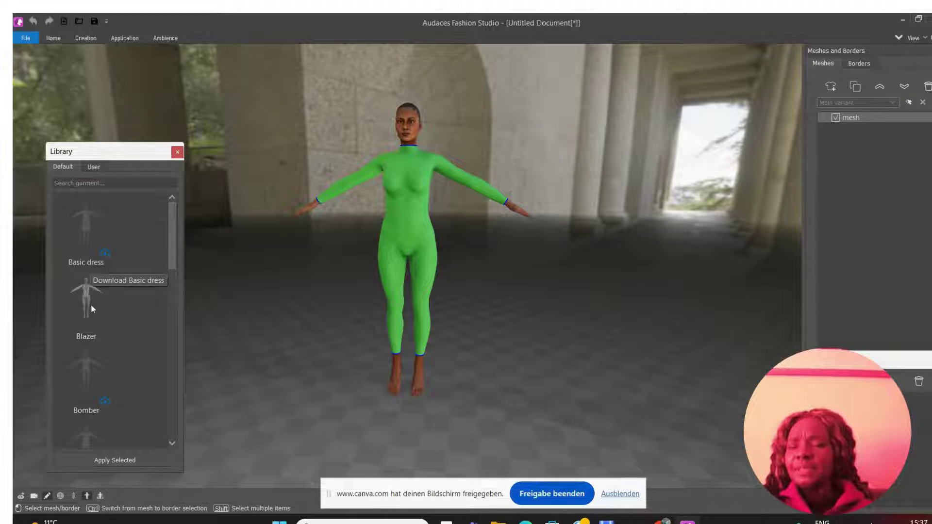
{"action": "left_click_drag", "start_coordinate": [172, 262], "coordinate": [169, 289]}
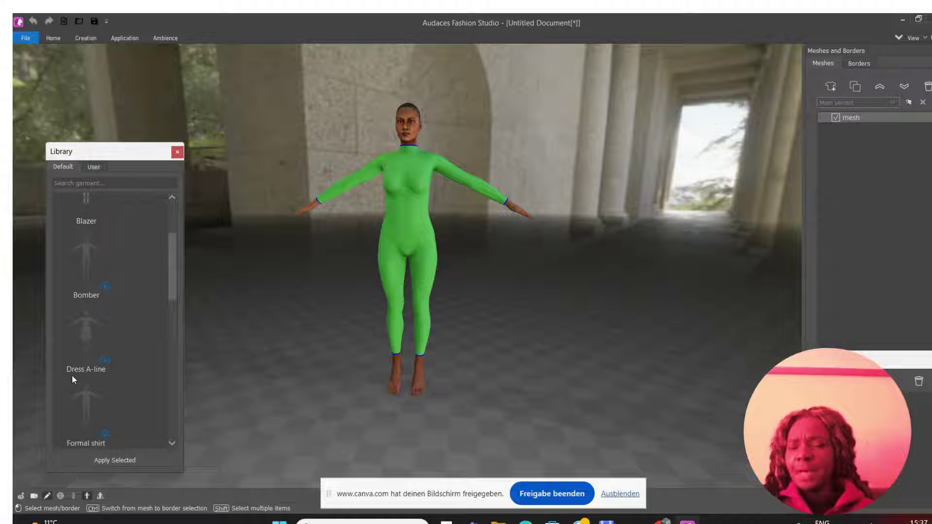
{"action": "left_click_drag", "start_coordinate": [173, 286], "coordinate": [180, 257]}
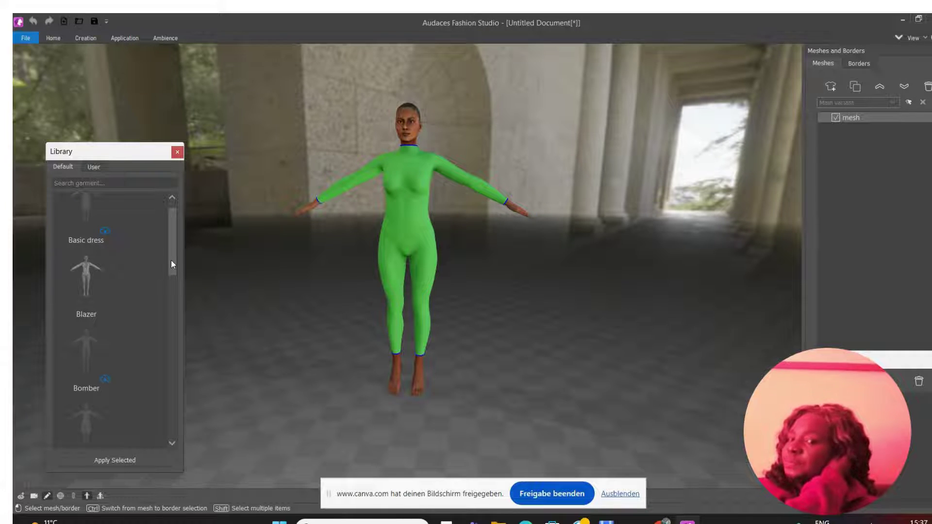
{"action": "left_click_drag", "start_coordinate": [172, 260], "coordinate": [173, 250]}
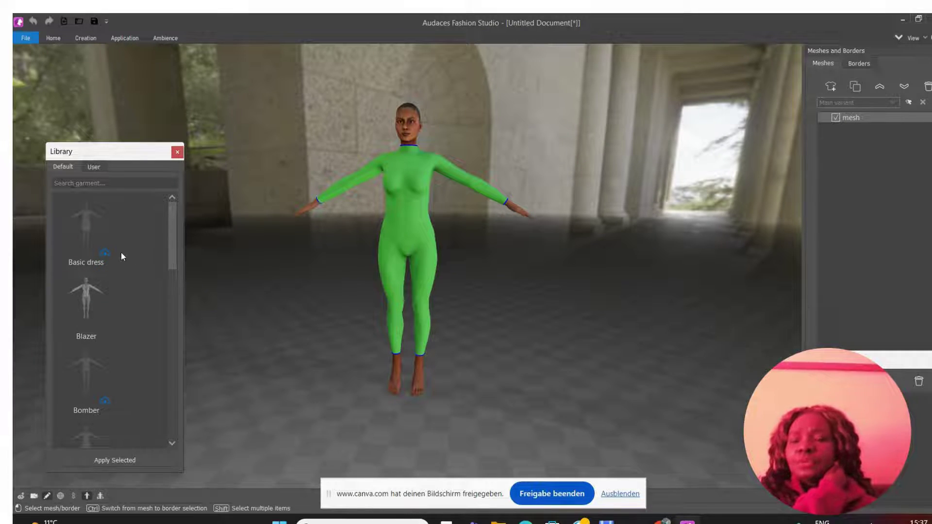
{"action": "double_click", "coordinate": [84, 228]}
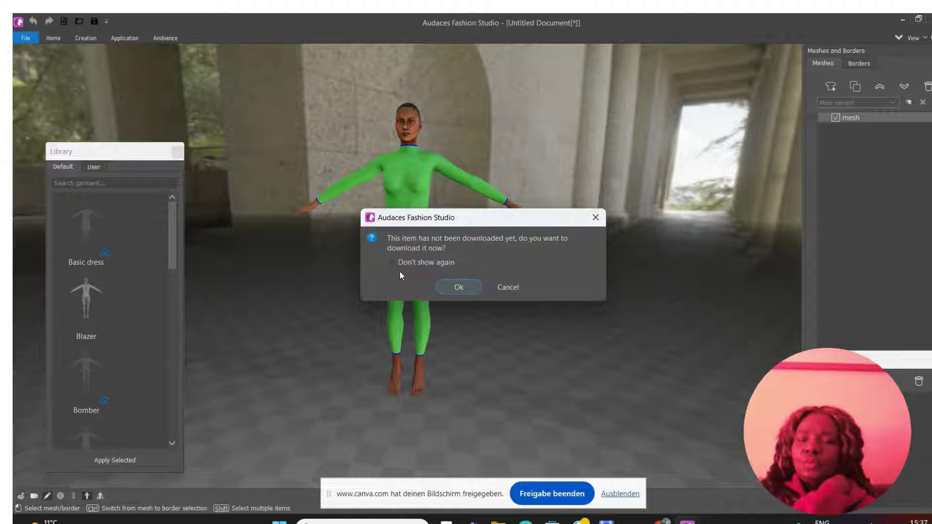
{"action": "left_click", "coordinate": [465, 289]}
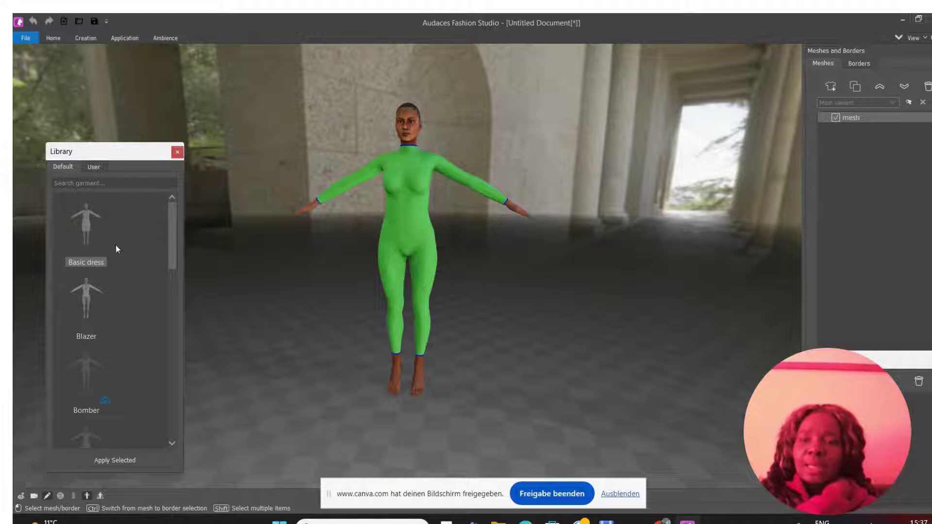
Try the Basic dress on the mannequin, undo its application and close the garment library
{"action": "double_click", "coordinate": [91, 225]}
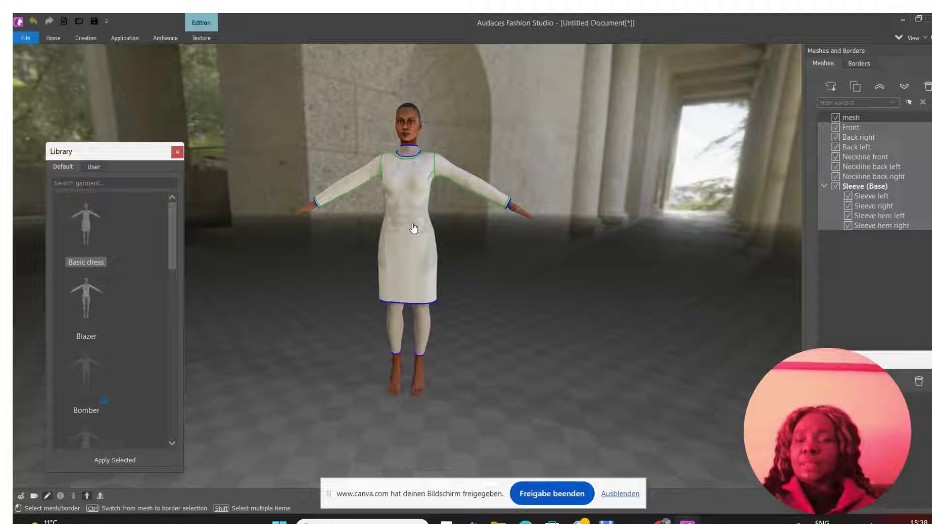
{"action": "left_click", "coordinate": [32, 22]}
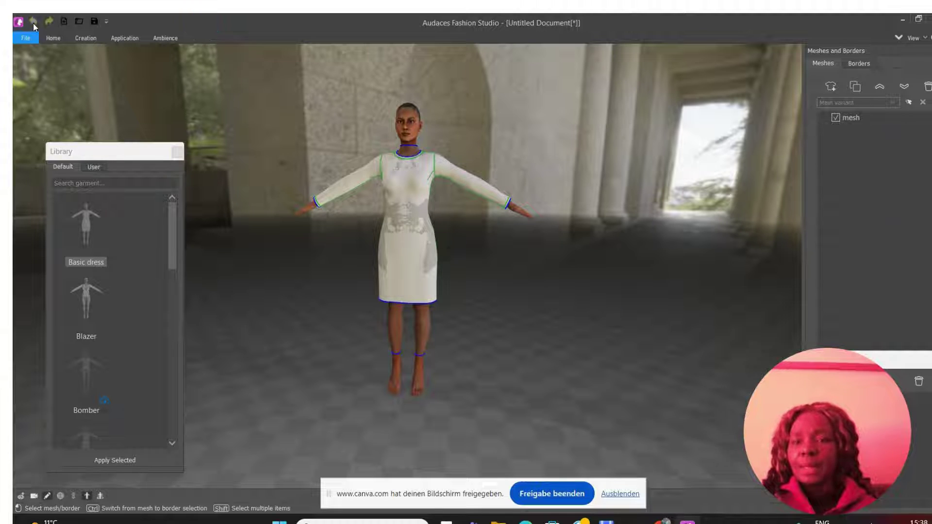
{"action": "left_click", "coordinate": [33, 22]}
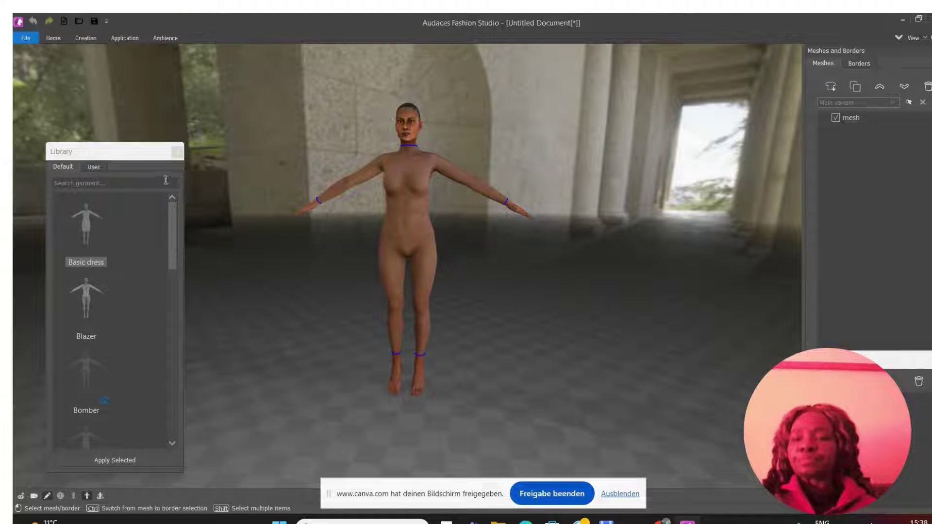
{"action": "left_click", "coordinate": [176, 152]}
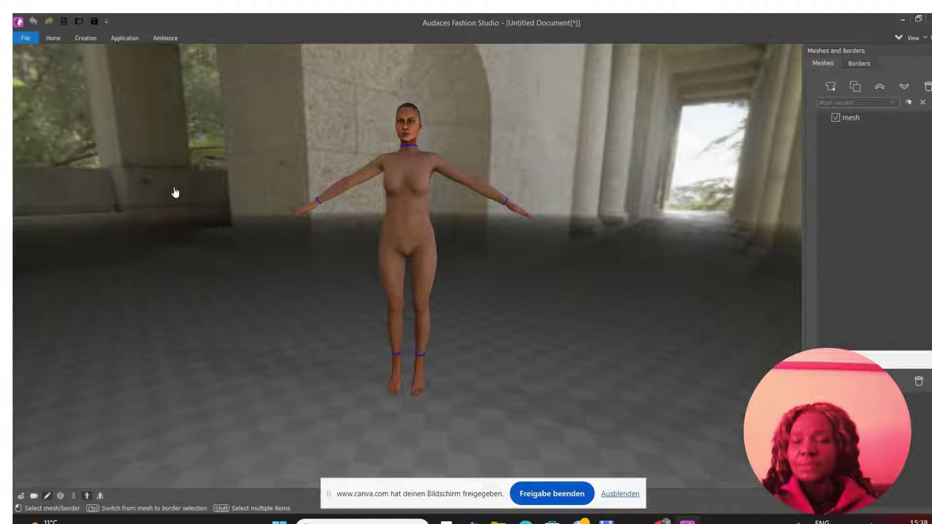
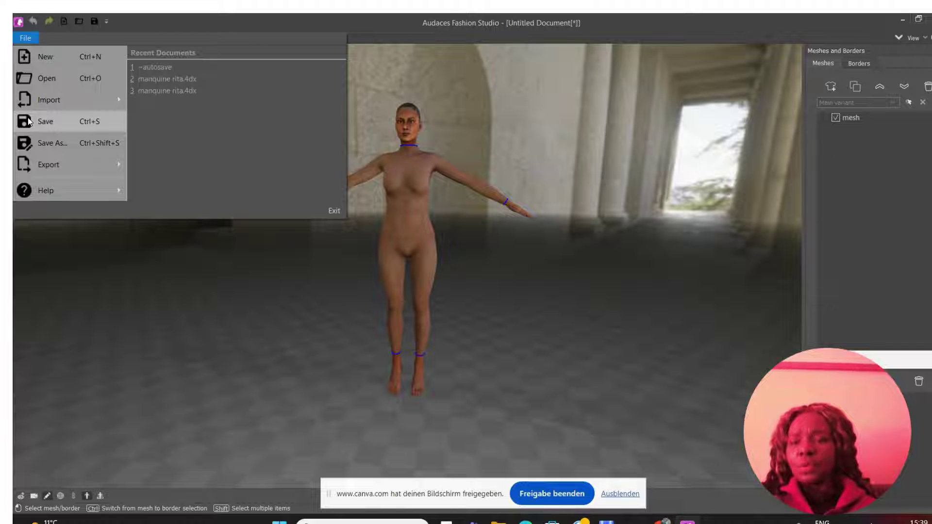
Review the available export types and cancel closing the unsaved document
{"action": "mouse_move", "coordinate": [44, 168]}
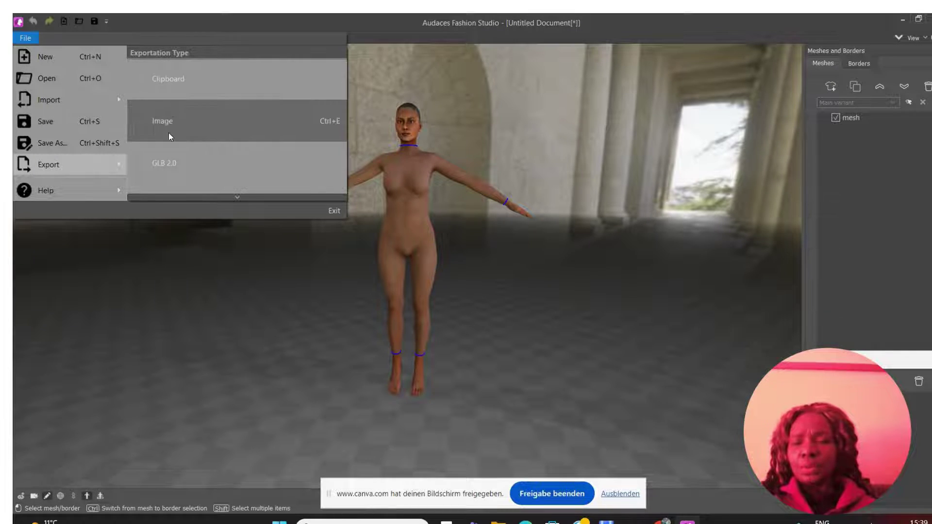
{"action": "mouse_move", "coordinate": [240, 198]}
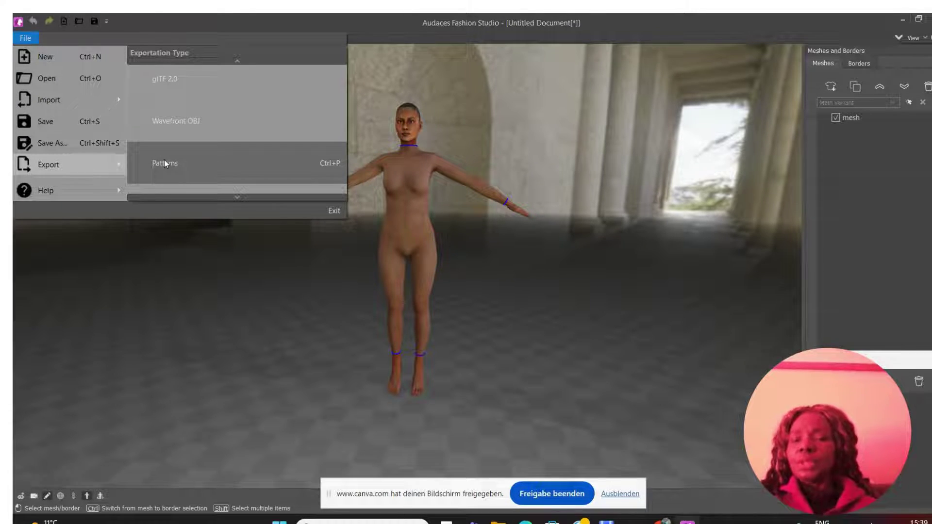
{"action": "left_click", "coordinate": [333, 212]}
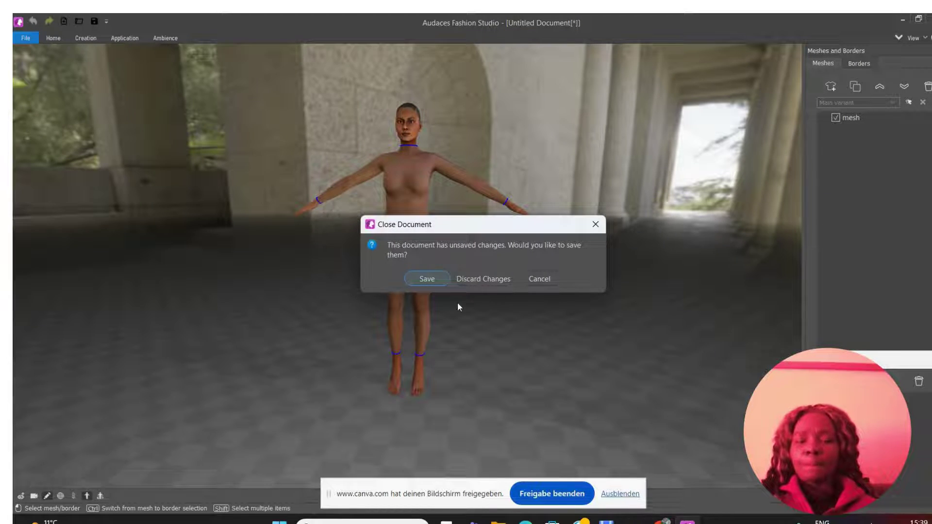
{"action": "left_click", "coordinate": [549, 277]}
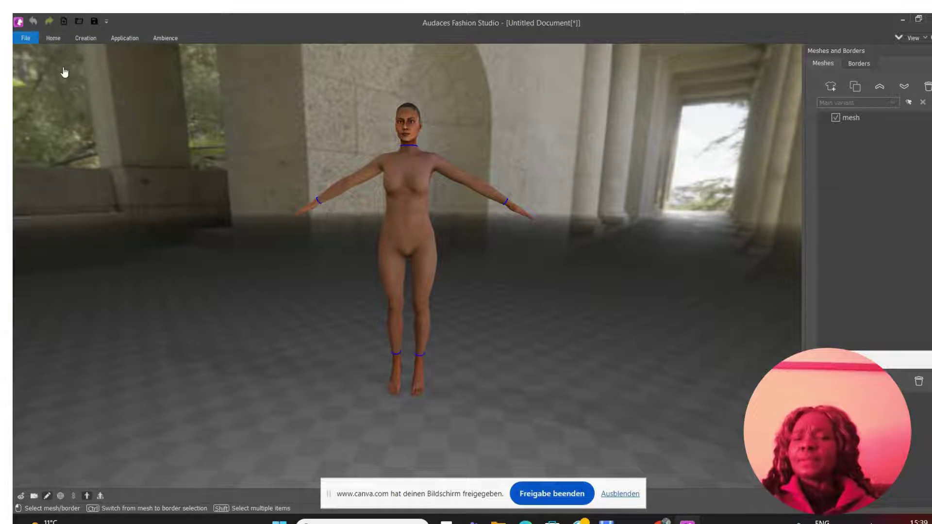
Reopen the Garment Library beside the mannequin
{"action": "left_click", "coordinate": [54, 39]}
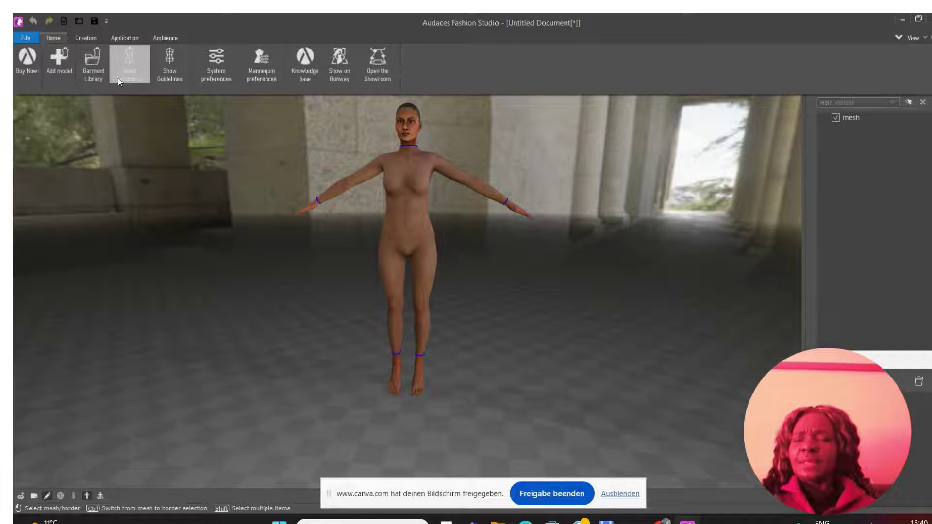
{"action": "left_click", "coordinate": [91, 62]}
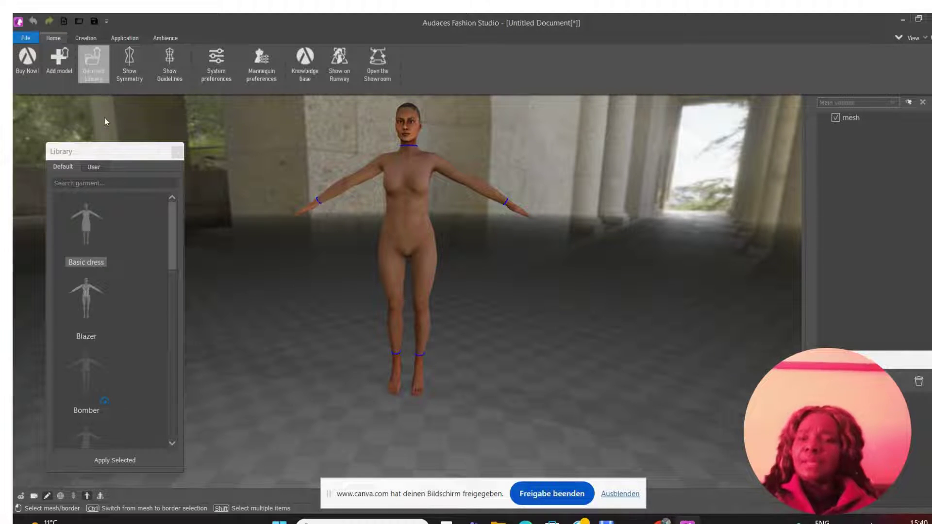
{"action": "left_click", "coordinate": [179, 155]}
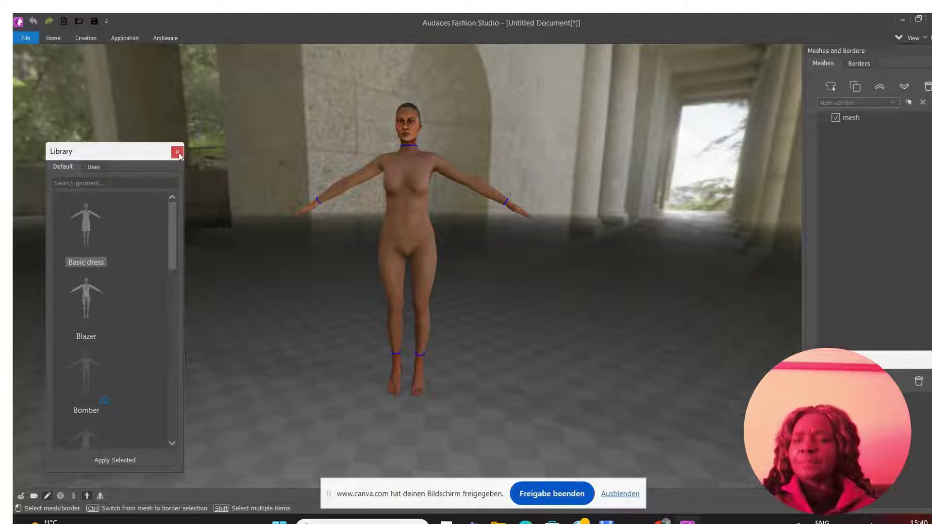
Show the symmetry plane through the mannequin, view it from the front, and toggle it off and on again
{"action": "left_click", "coordinate": [51, 39]}
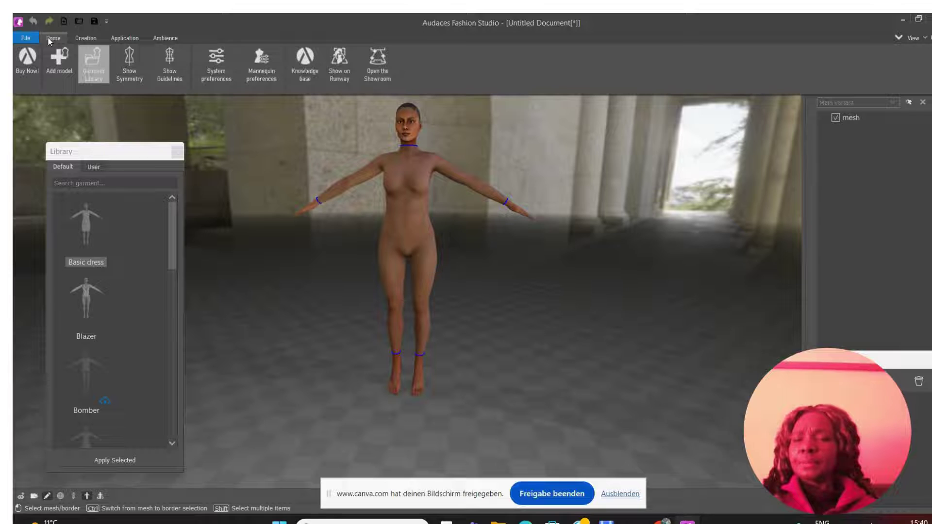
{"action": "left_click", "coordinate": [127, 72]}
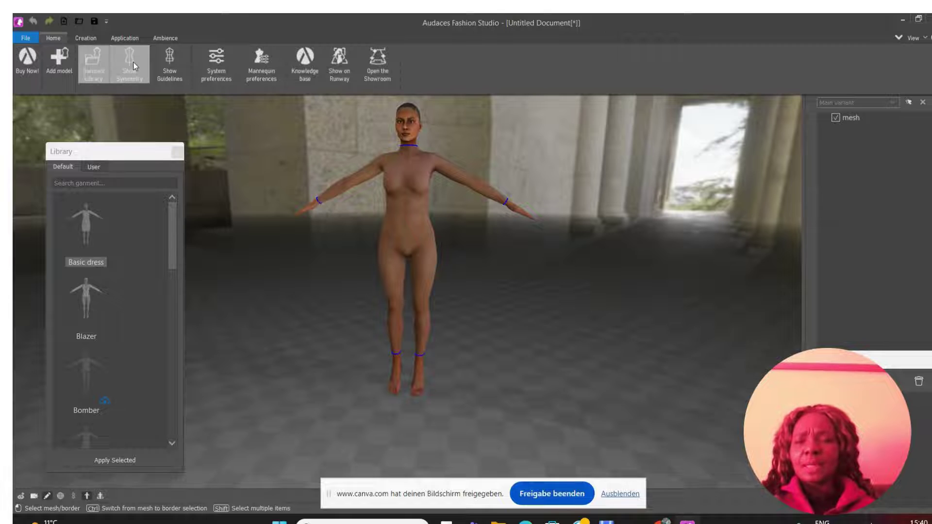
{"action": "left_click", "coordinate": [133, 62]}
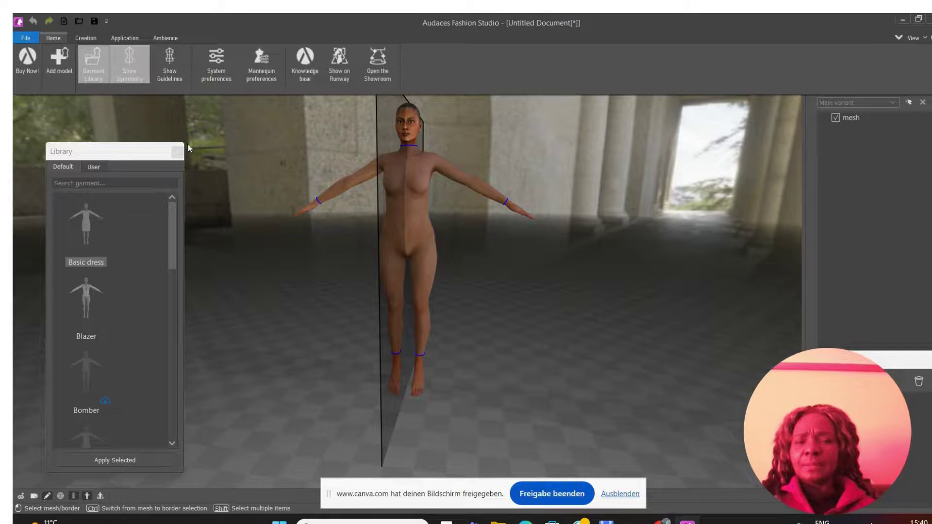
{"action": "left_click", "coordinate": [363, 230]}
{"action": "right_click_drag", "start_coordinate": [366, 235], "coordinate": [710, 136]}
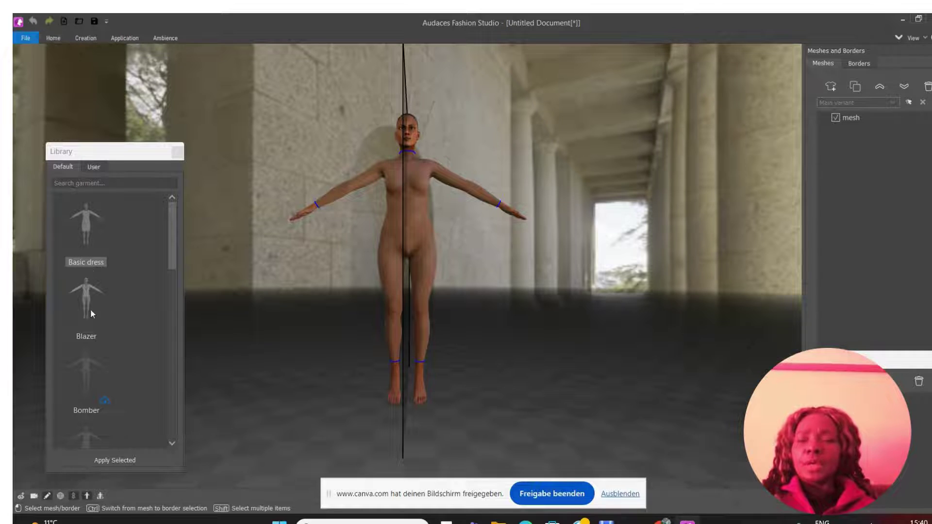
{"action": "left_click", "coordinate": [74, 495]}
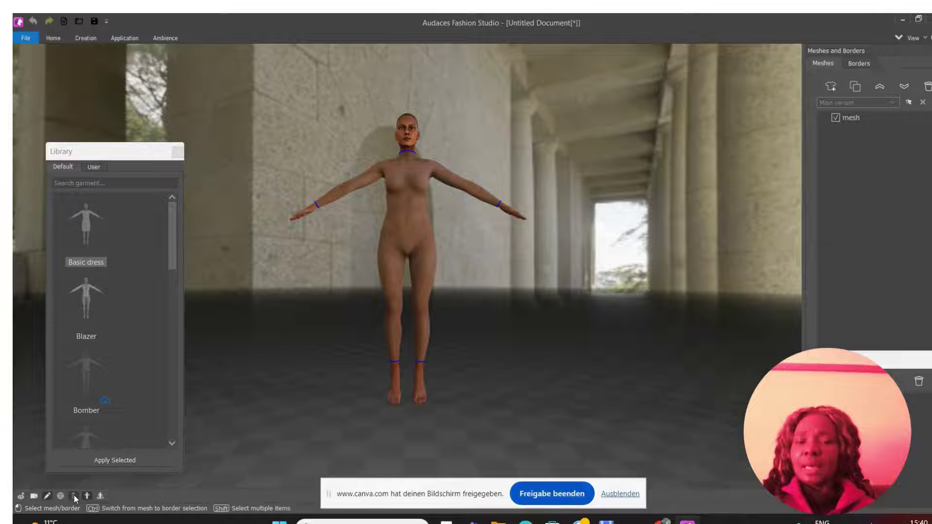
{"action": "left_click", "coordinate": [74, 495]}
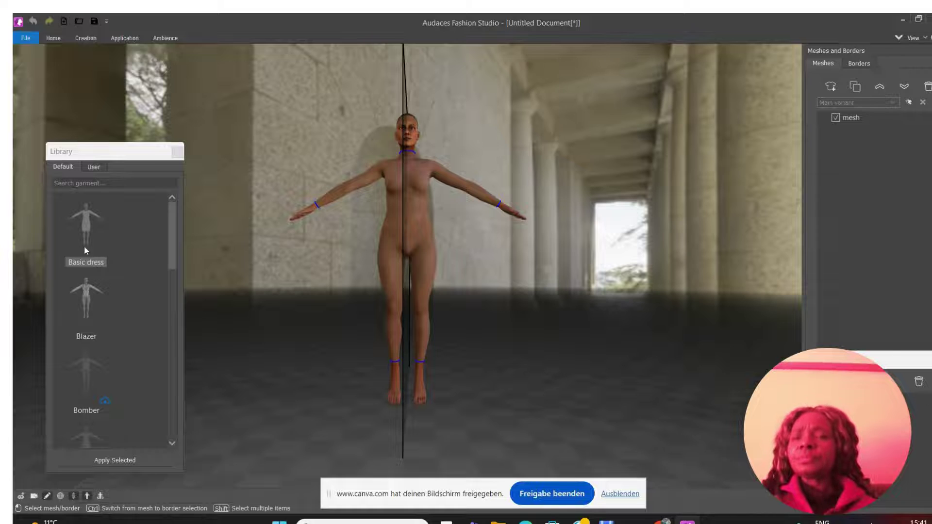
Bring Audaces Fashion Studio back to the front and display the creation tools
{"action": "left_click", "coordinate": [90, 39]}
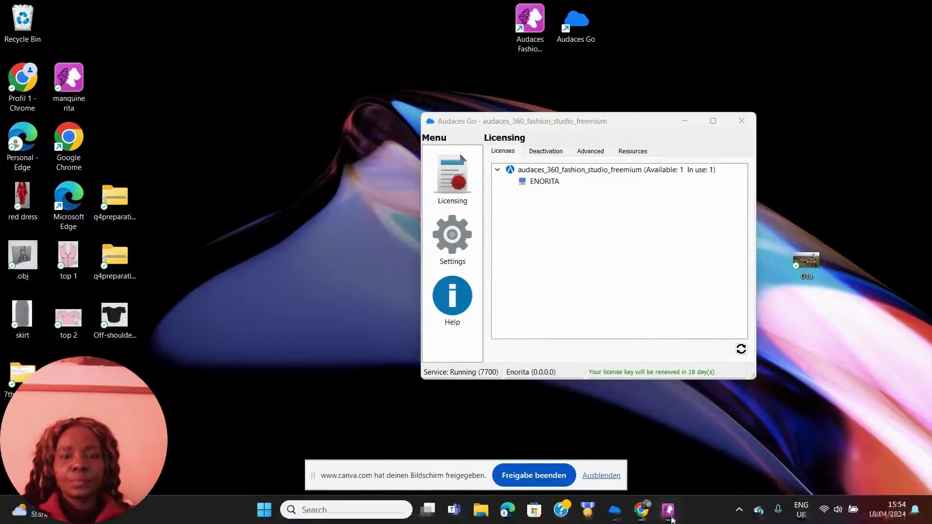
{"action": "left_click", "coordinate": [670, 516]}
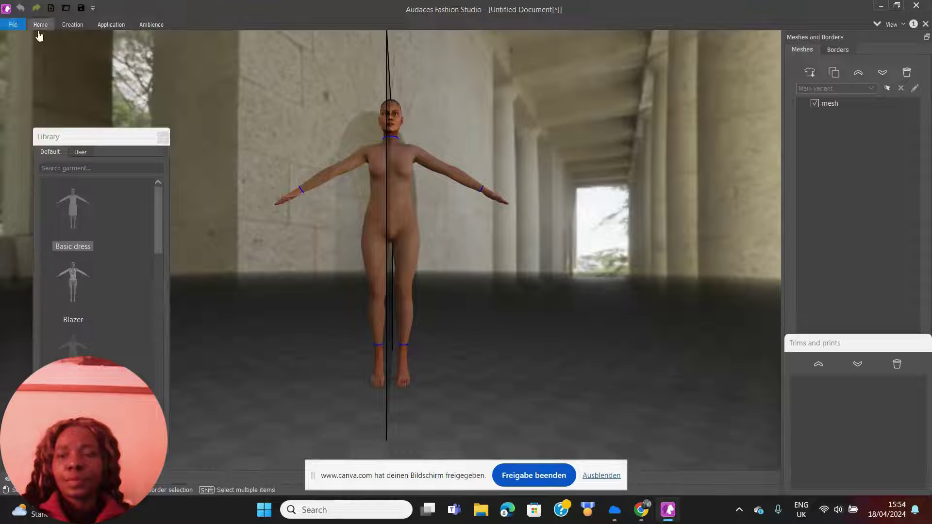
{"action": "left_click", "coordinate": [67, 23]}
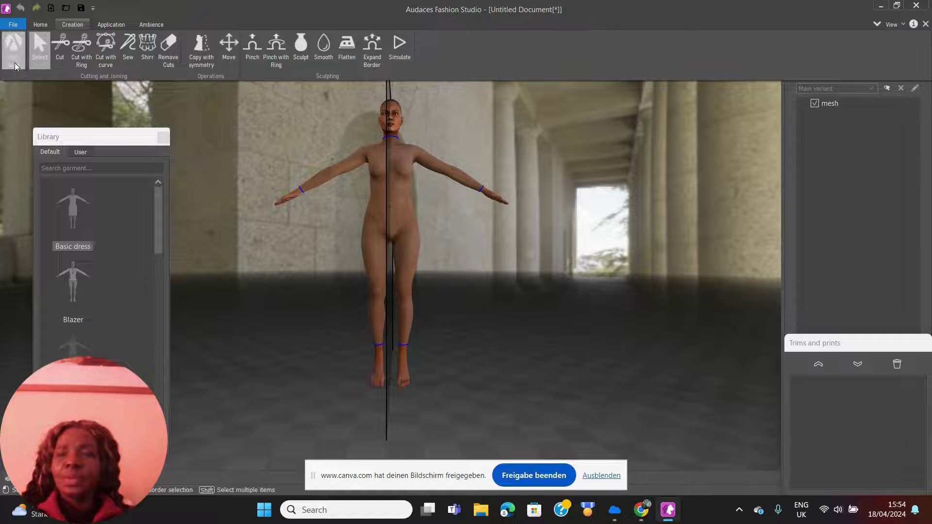
{"action": "left_click", "coordinate": [14, 24]}
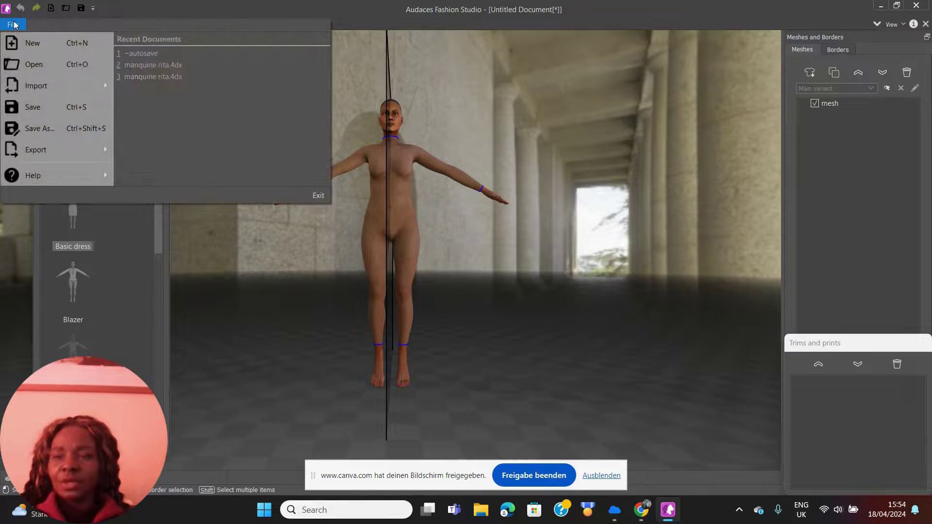
{"action": "left_click", "coordinate": [319, 195]}
{"action": "left_click", "coordinate": [516, 262]}
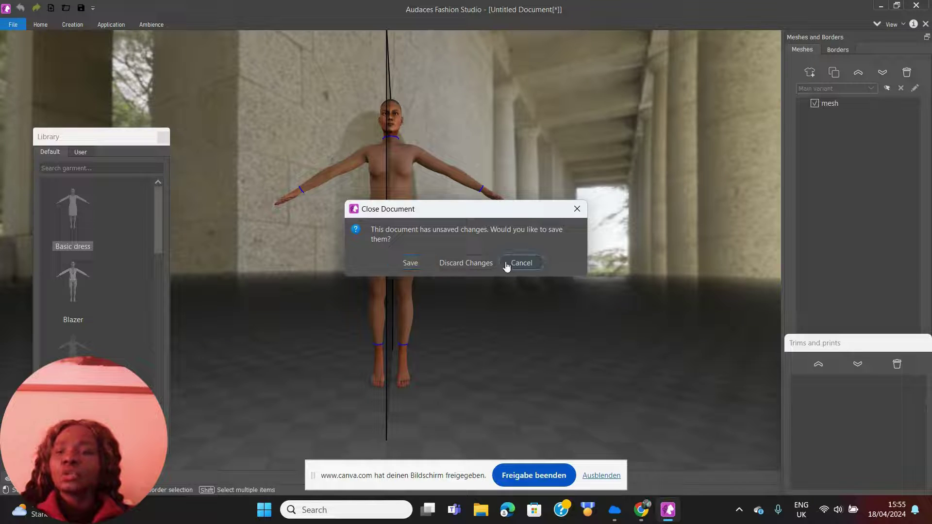
Hide the symmetry plane and confirm the system preferences with Inches as the measurement unit
{"action": "left_click", "coordinate": [41, 25]}
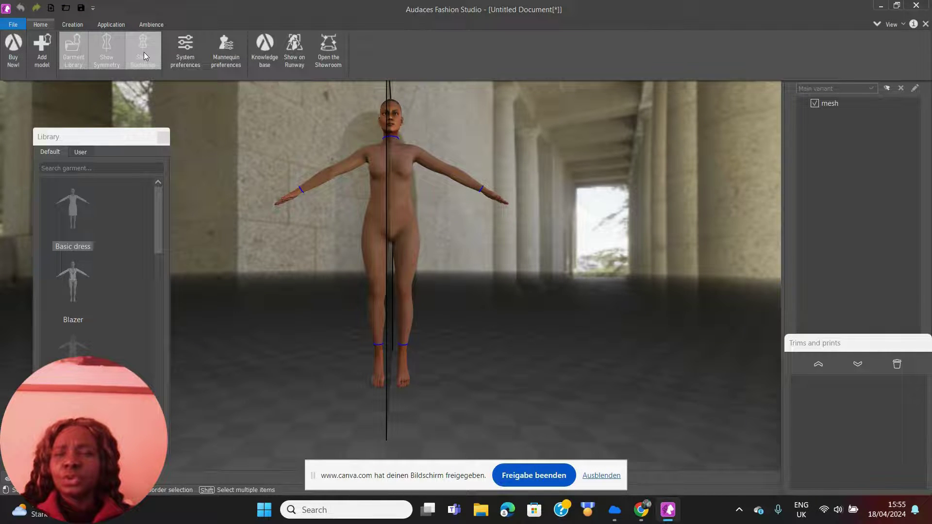
{"action": "left_click", "coordinate": [104, 67]}
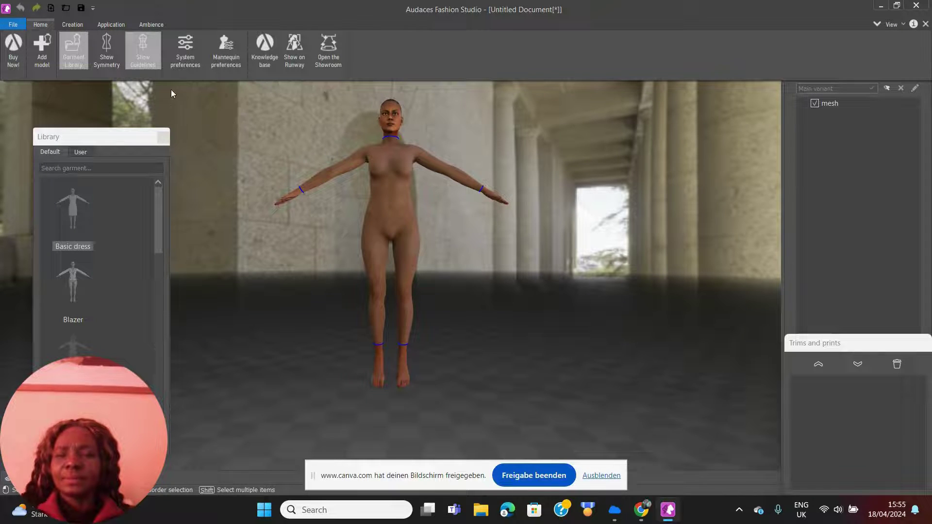
{"action": "left_click", "coordinate": [188, 51]}
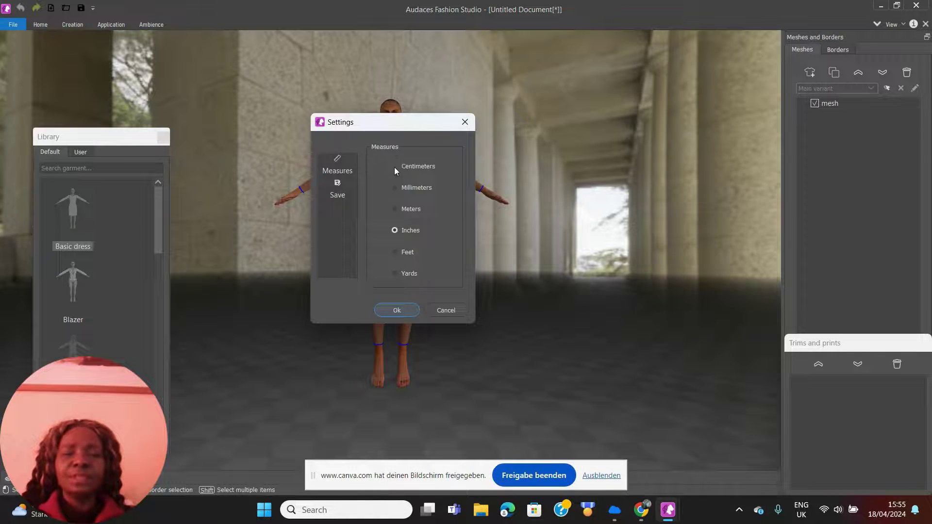
{"action": "left_click", "coordinate": [389, 311]}
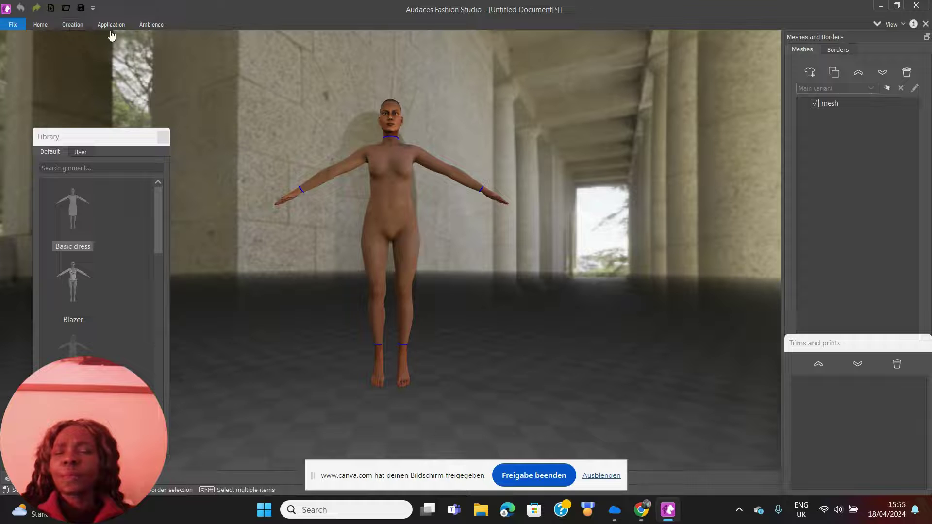
Launch the Showroom and try showing the mannequin on the runway
{"action": "left_click", "coordinate": [42, 25]}
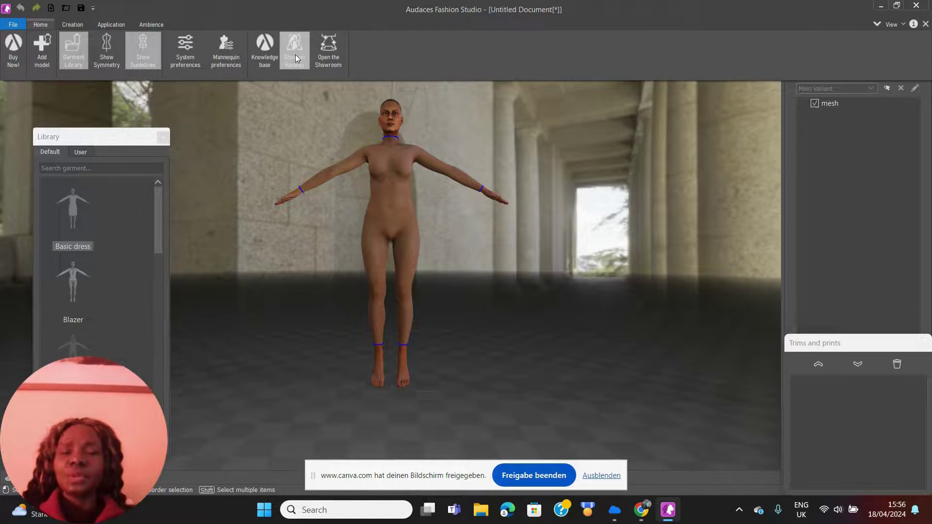
{"action": "left_click", "coordinate": [328, 54]}
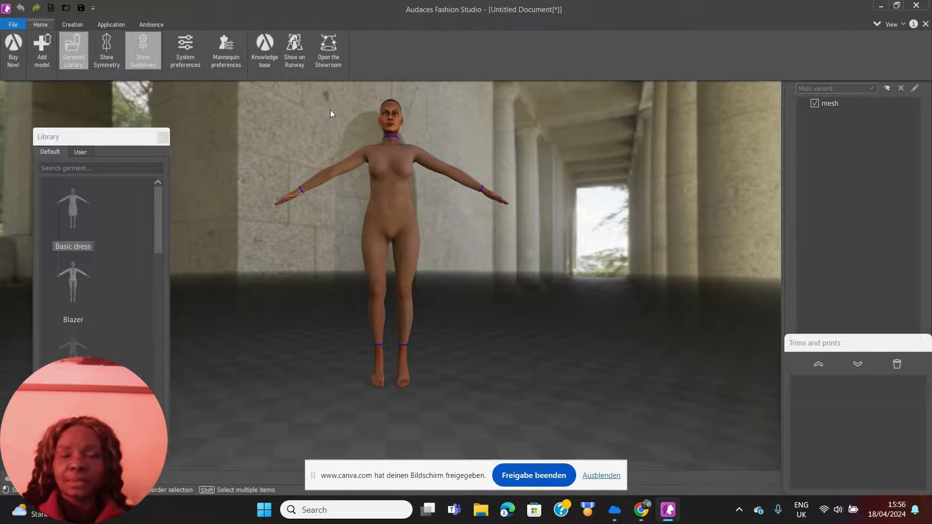
{"action": "left_click", "coordinate": [306, 52]}
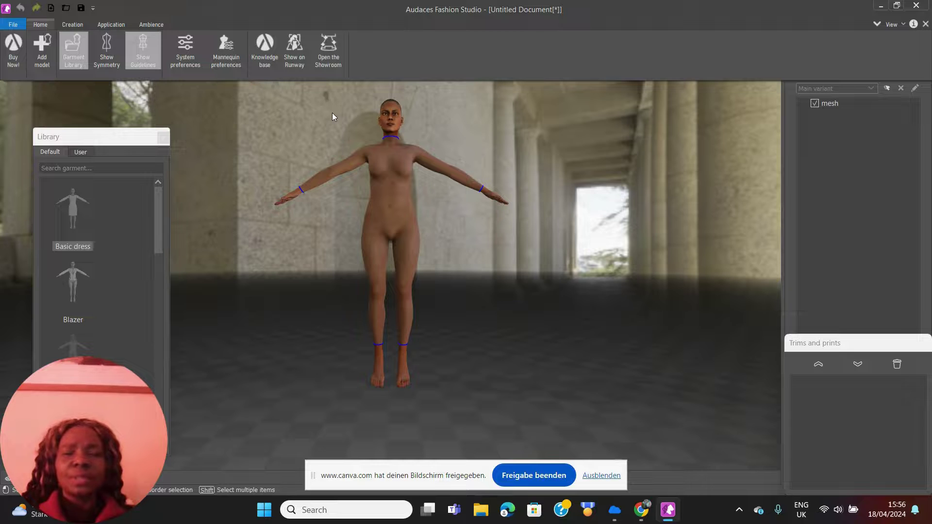
{"action": "left_click", "coordinate": [322, 57]}
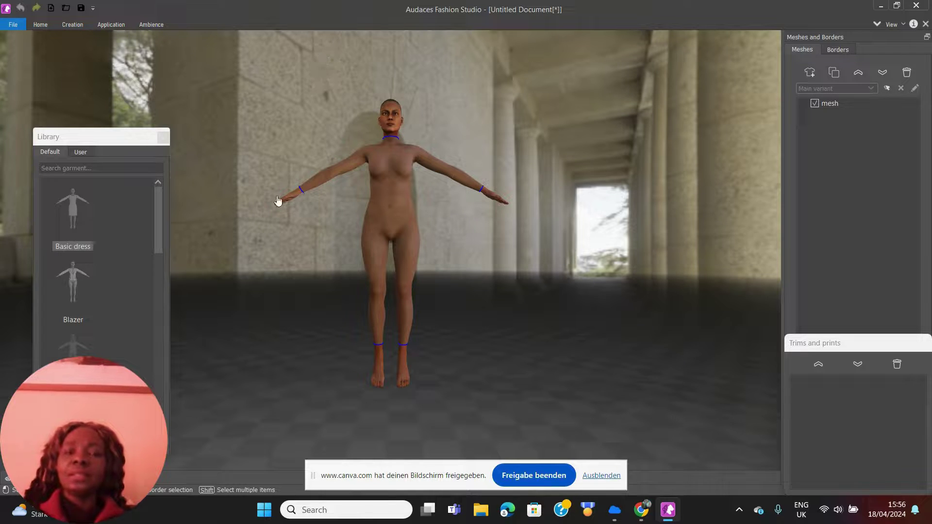
Open the online Knowledge base, sign in with the saved account credentials and maximize the browser window
{"action": "left_click", "coordinate": [39, 25]}
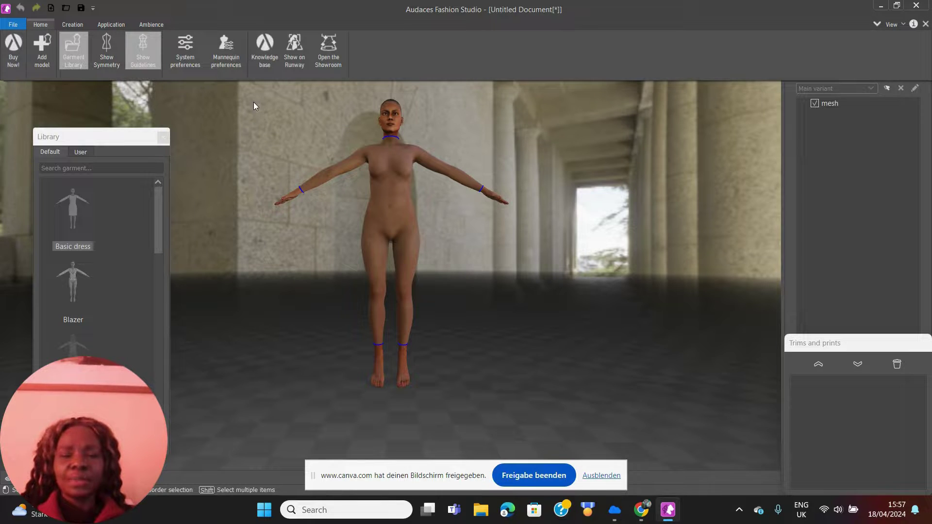
{"action": "left_click", "coordinate": [262, 60]}
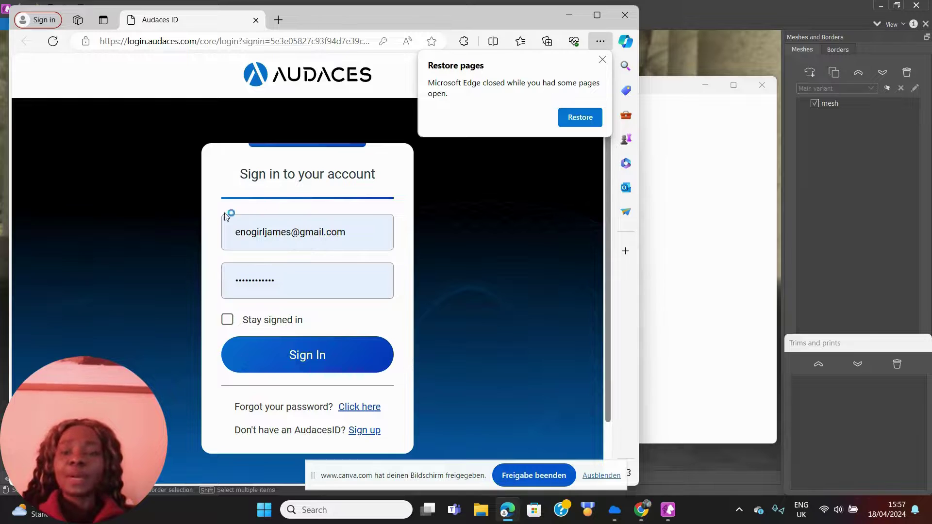
{"action": "left_click", "coordinate": [302, 359]}
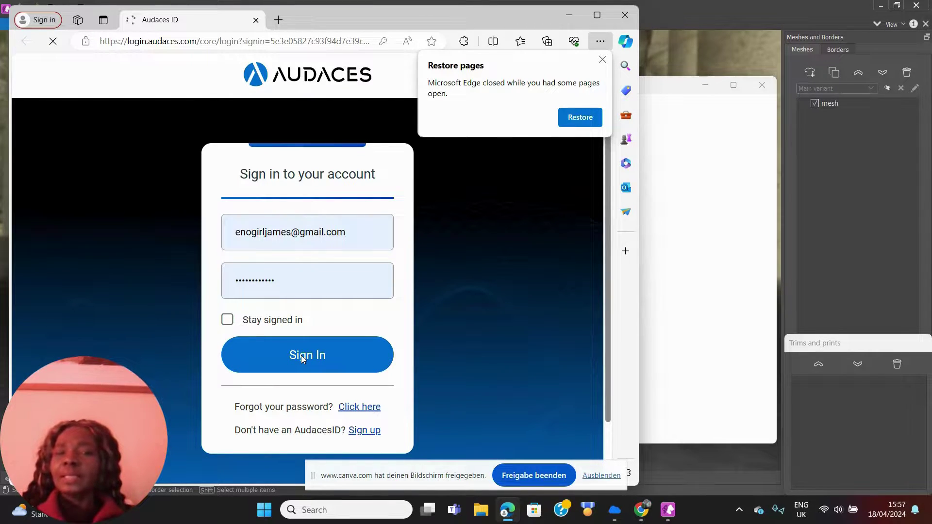
{"action": "left_click", "coordinate": [602, 62]}
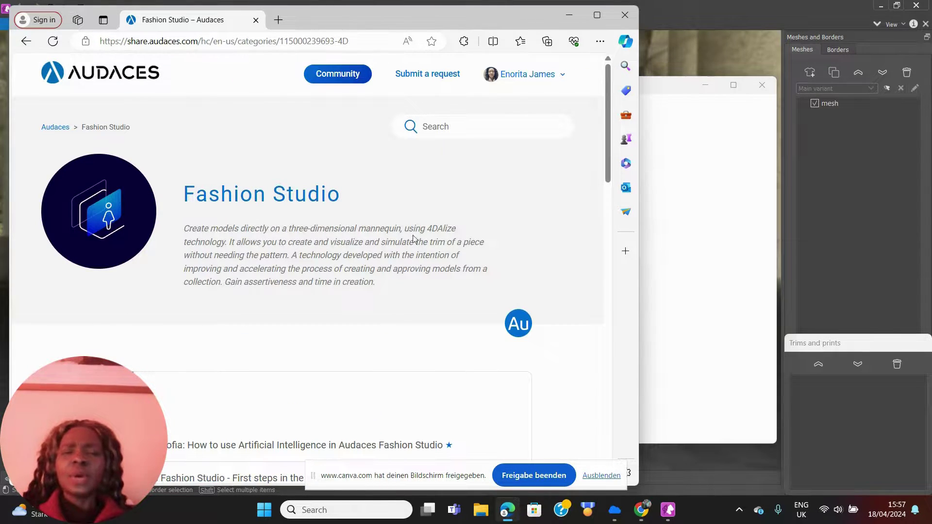
{"action": "left_click", "coordinate": [597, 15]}
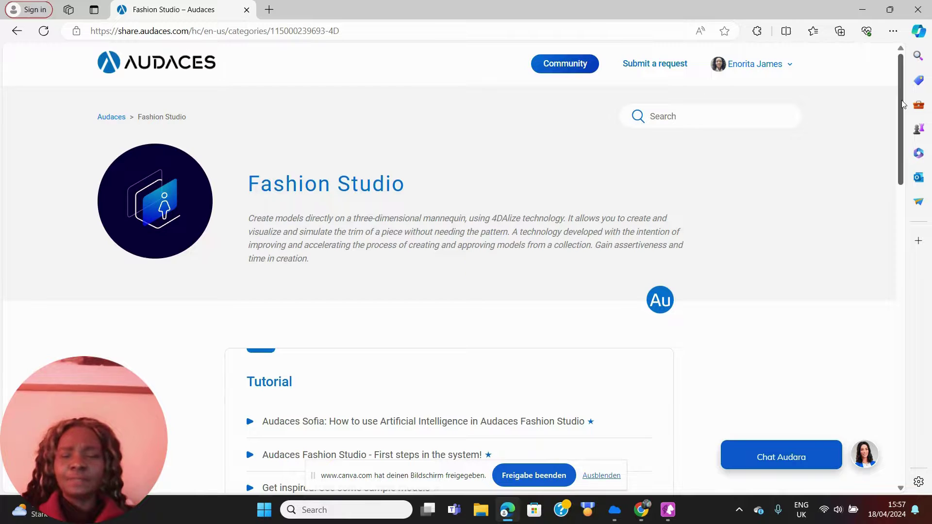
Examine the Fashion Studio help page's tutorials, user guide, release notes, 4D articles and language choices
{"action": "scroll", "coordinate": [902, 104], "scroll_direction": "down", "scroll_amount": 4}
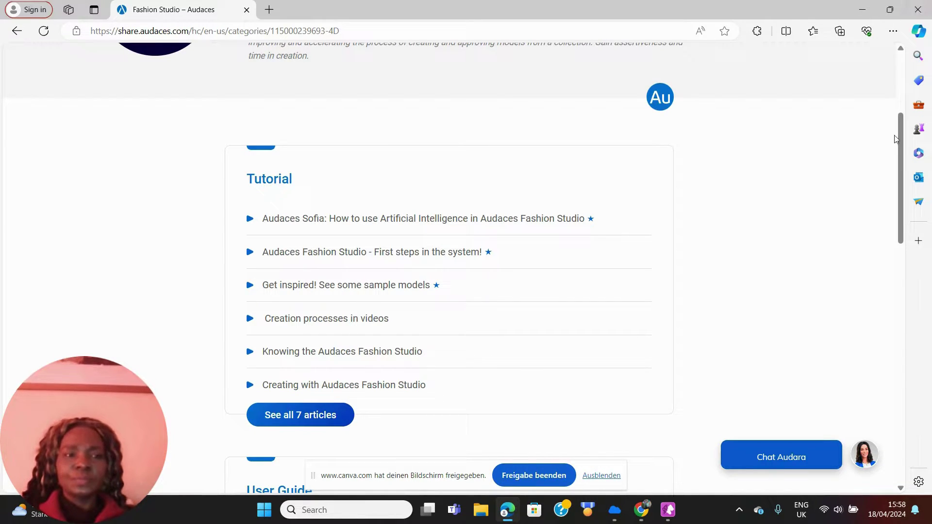
{"action": "scroll", "coordinate": [903, 156], "scroll_direction": "down", "scroll_amount": 3}
{"action": "scroll", "coordinate": [904, 155], "scroll_direction": "down", "scroll_amount": 10}
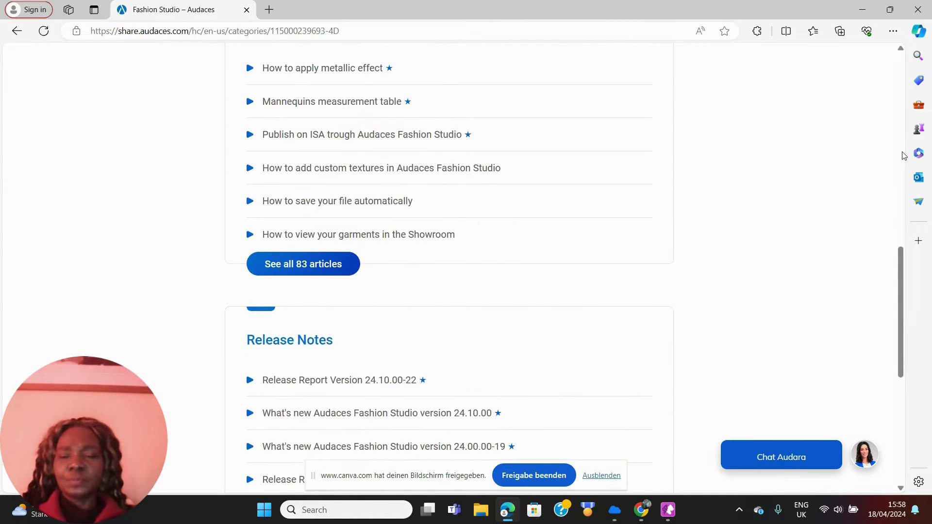
{"action": "scroll", "coordinate": [904, 155], "scroll_direction": "down", "scroll_amount": 3}
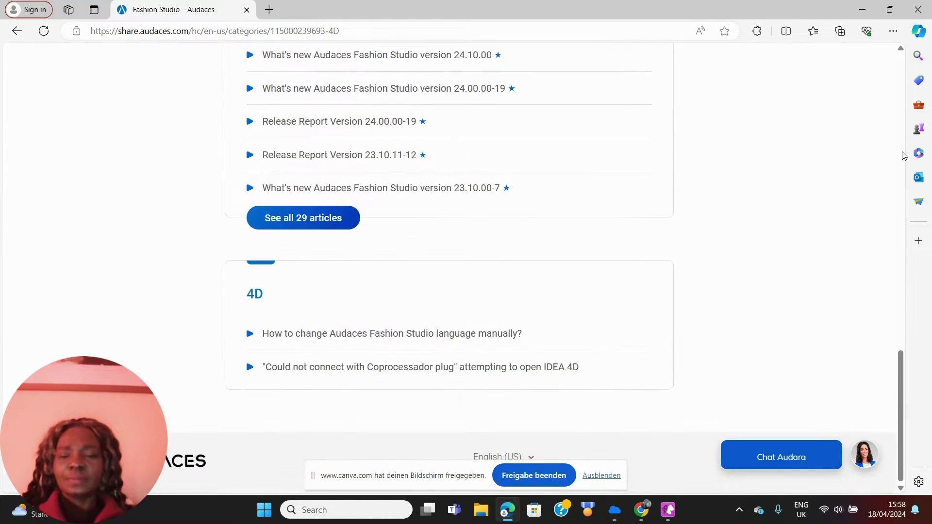
{"action": "scroll", "coordinate": [904, 155], "scroll_direction": "up", "scroll_amount": 1}
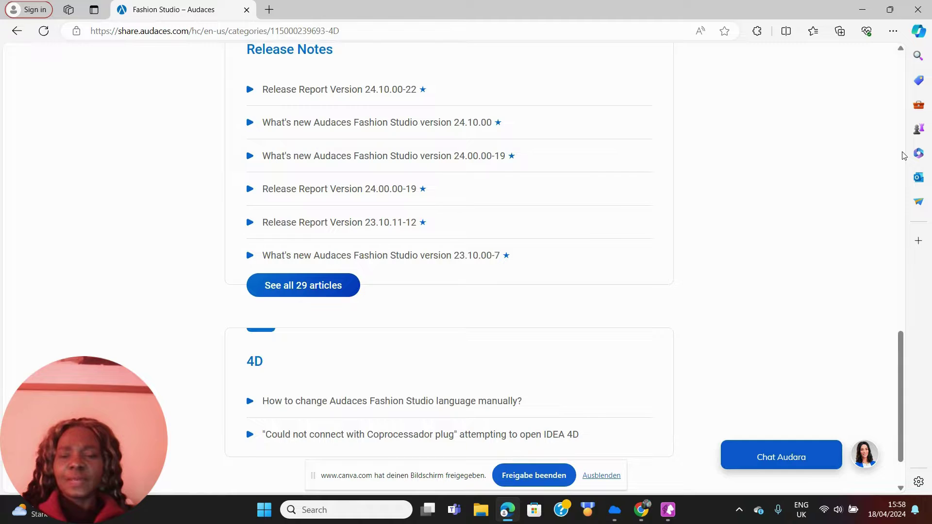
{"action": "scroll", "coordinate": [904, 155], "scroll_direction": "down", "scroll_amount": 1}
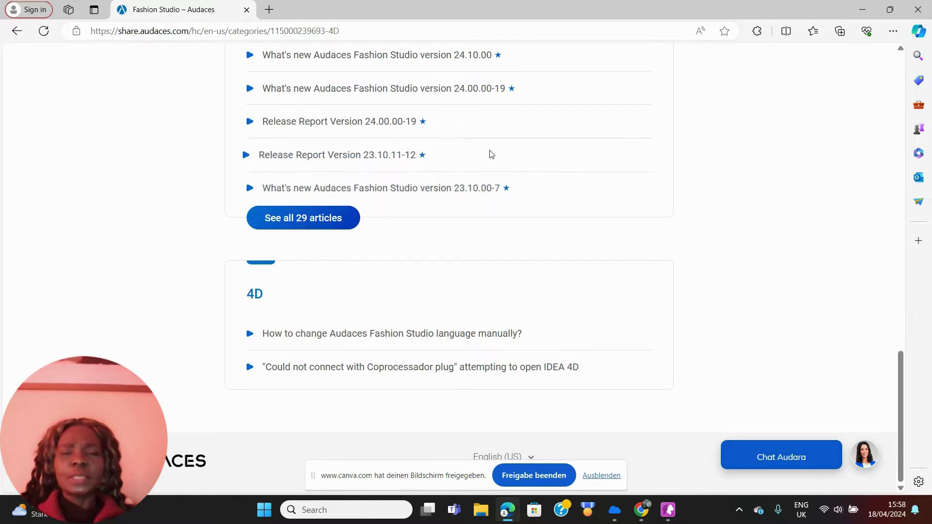
{"action": "left_click", "coordinate": [531, 457]}
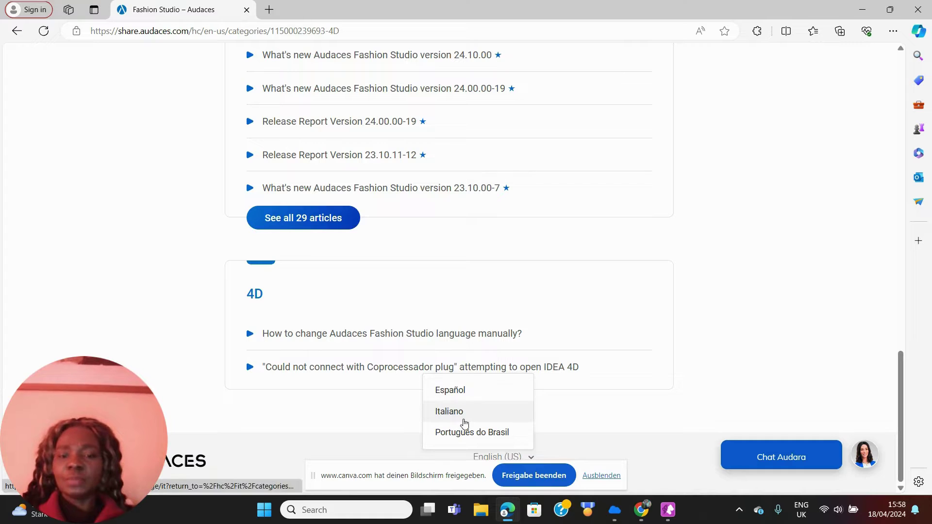
{"action": "left_click", "coordinate": [530, 459]}
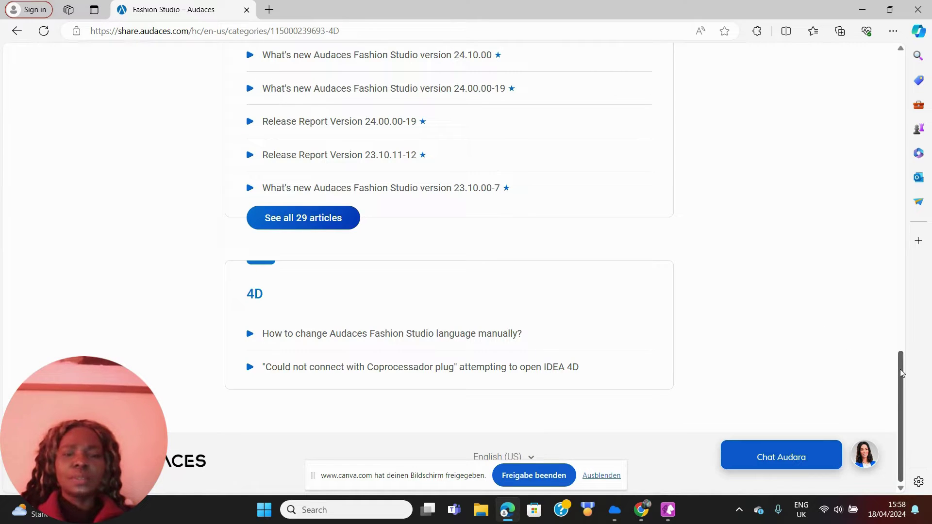
{"action": "scroll", "coordinate": [900, 369], "scroll_direction": "up", "scroll_amount": 15}
{"action": "scroll", "coordinate": [903, 373], "scroll_direction": "up", "scroll_amount": 7}
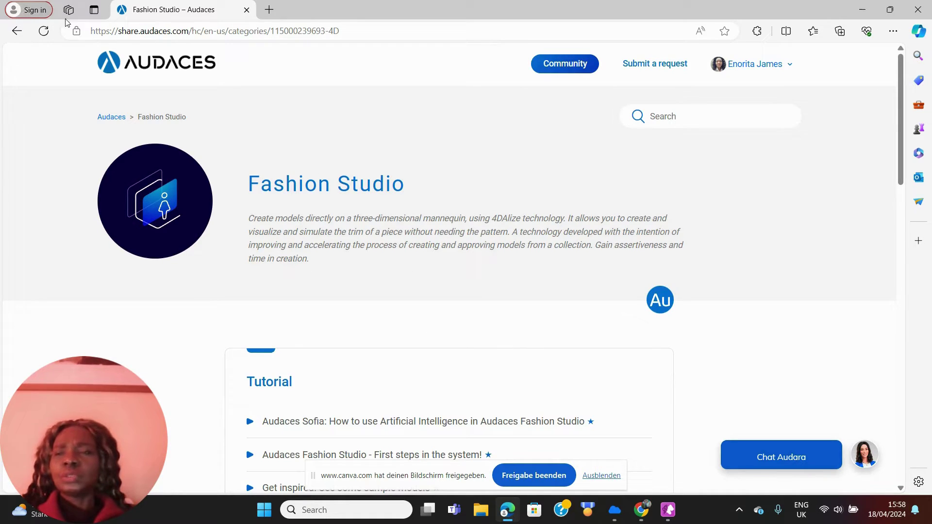
Return from the browser to Fashion Studio, closing the Runway window and displaying the creation tools
{"action": "left_click", "coordinate": [868, 9]}
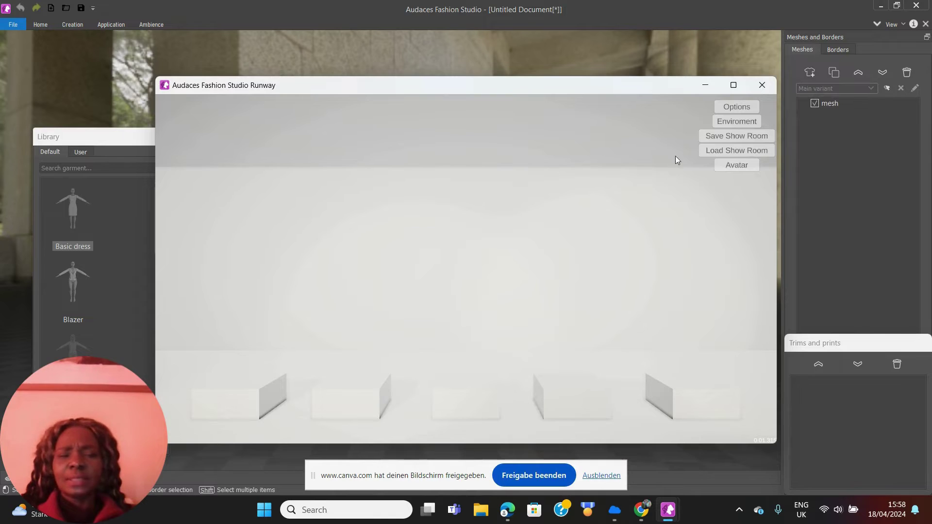
{"action": "left_click", "coordinate": [762, 86]}
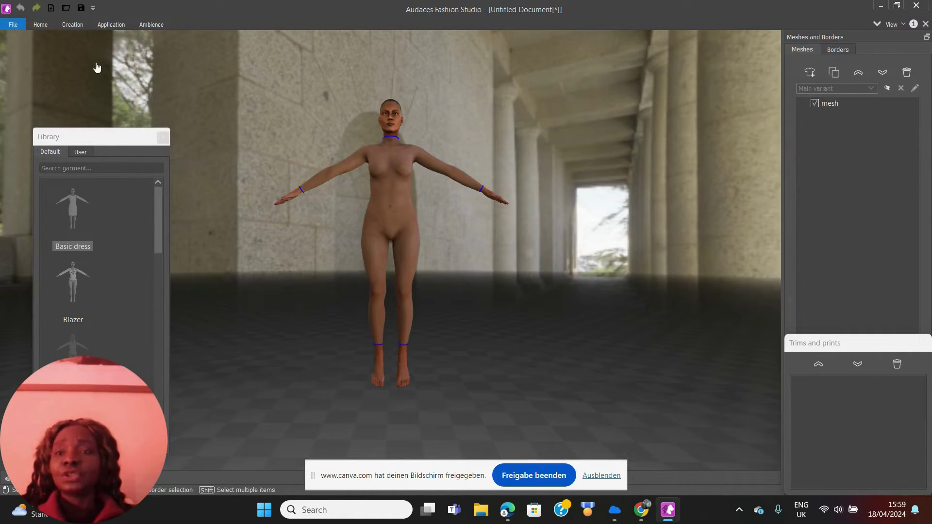
{"action": "left_click", "coordinate": [73, 25]}
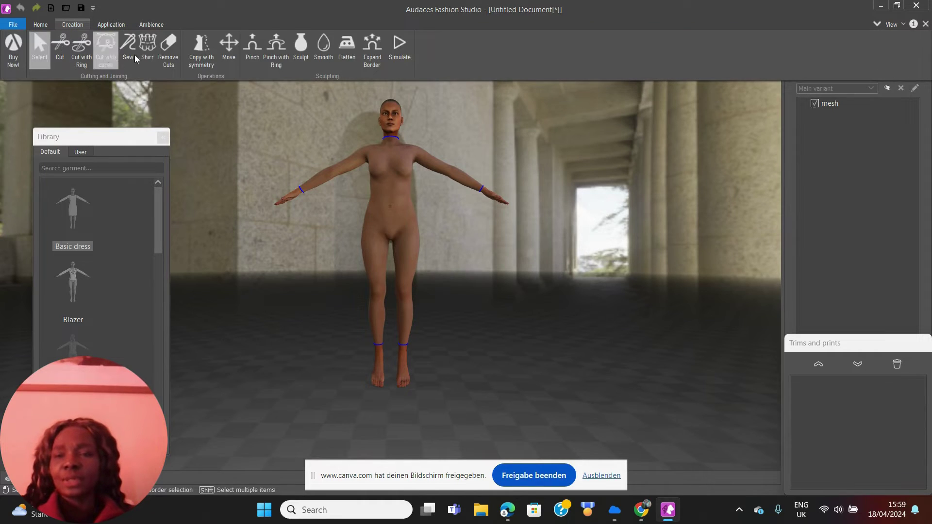